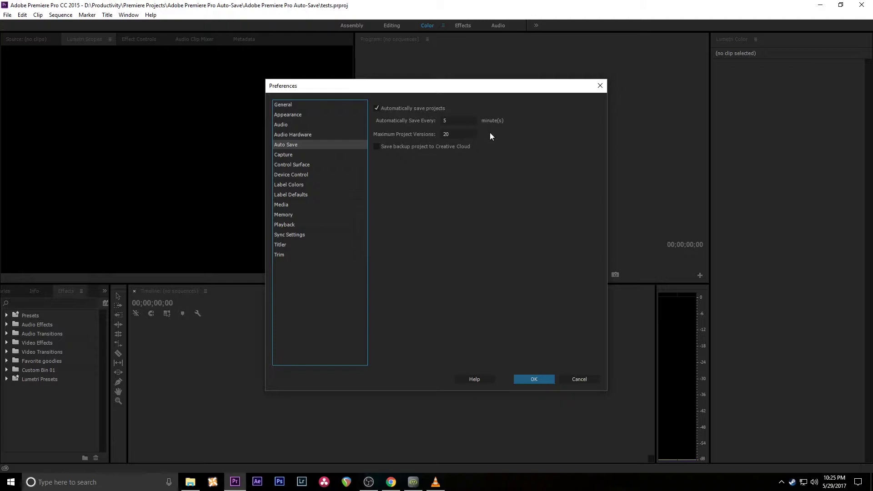
Step: Set projects to save automatically every 5 minutes and accept the auto-save preferences
click(455, 121)
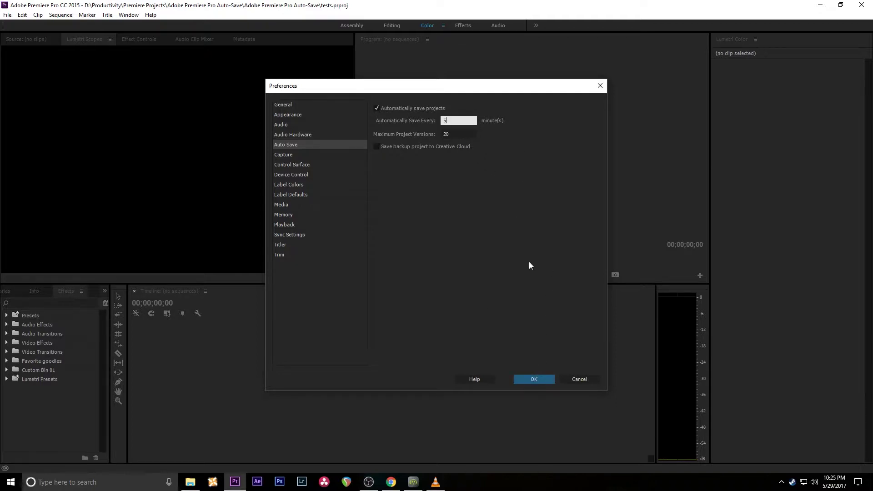
click(532, 378)
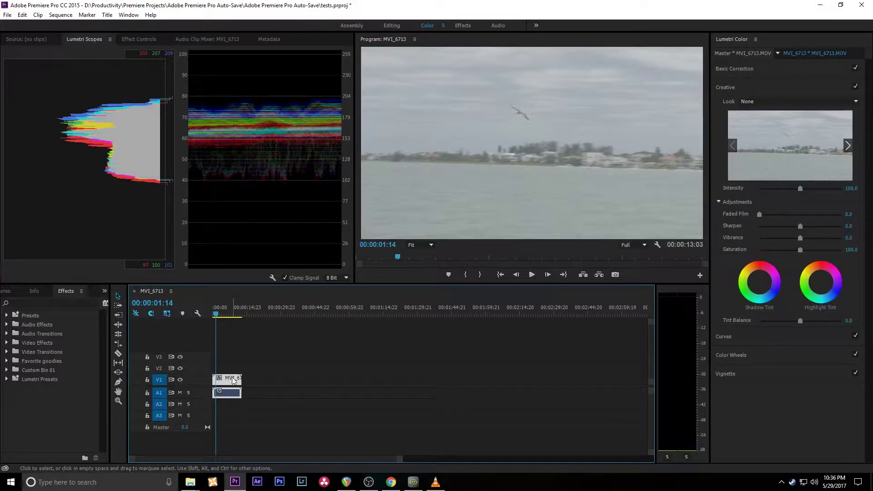
Step: Try splitting the MVI_6713 clip at about 00:00:04:09 with the Razor tool and undo the cut
drag(217, 315, 223, 319)
click(121, 354)
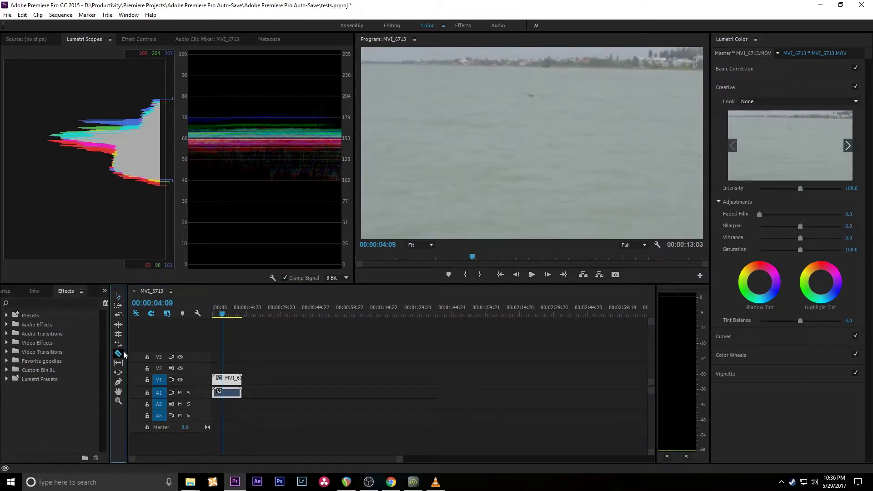
click(223, 380)
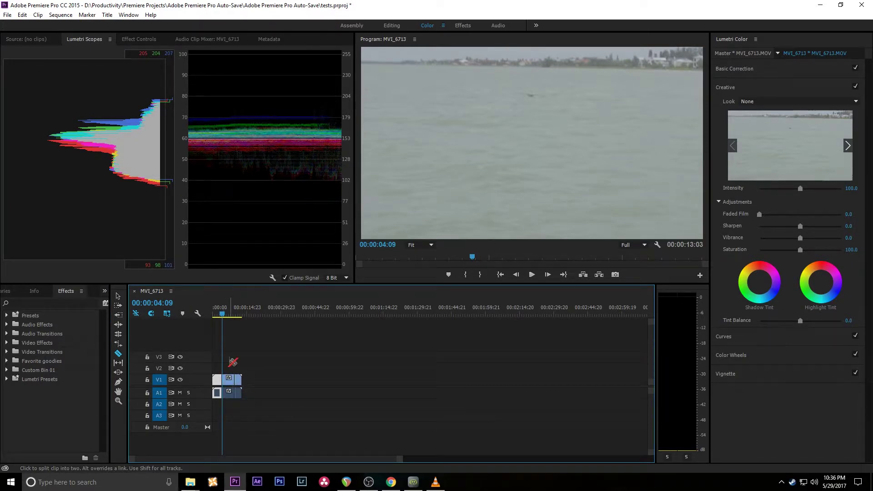
key(ctrl+z)
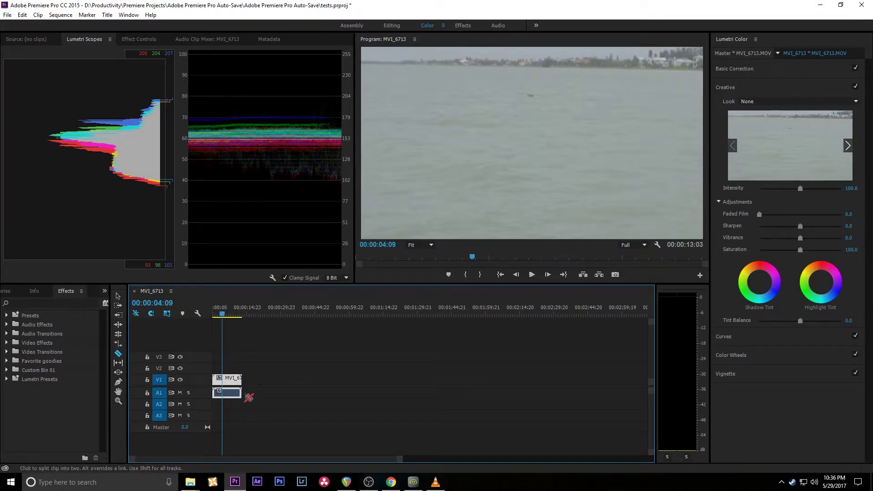
Step: Try cutting the MVI_6713 clip at the playhead at 00:00:05:09 and 00:00:08:19, and undo both cuts
drag(222, 315, 225, 317)
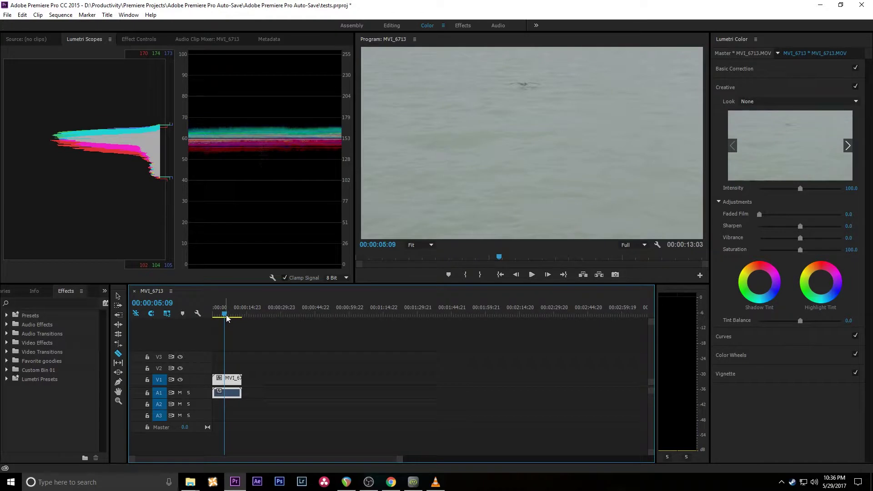
key(ctrl+k)
drag(227, 317, 233, 315)
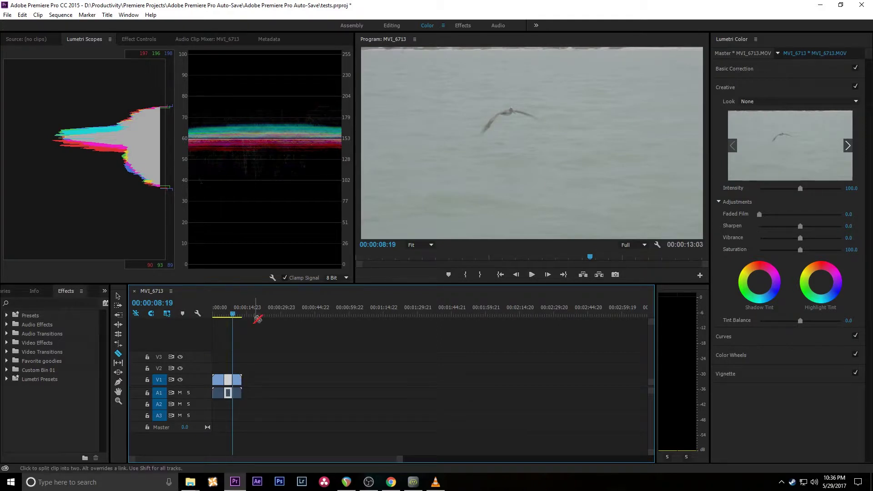
key(ctrl+z)
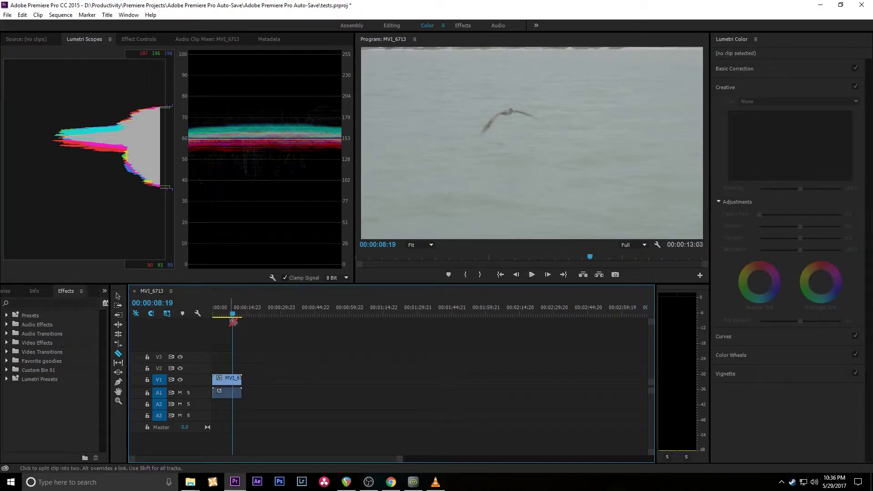
Step: Try ripple trimming the start of the MVI_6713 clip to the playhead at 00:00:07:14 and undo the trim
mouse_move(233, 316)
mouse_down()
mouse_move(217, 314)
mouse_move(242, 318)
mouse_up()
key(Home)
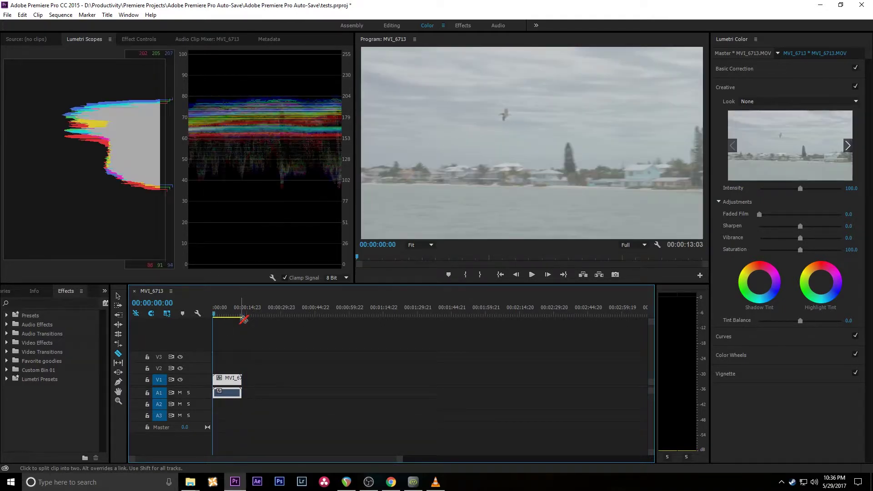
drag(214, 317, 232, 315)
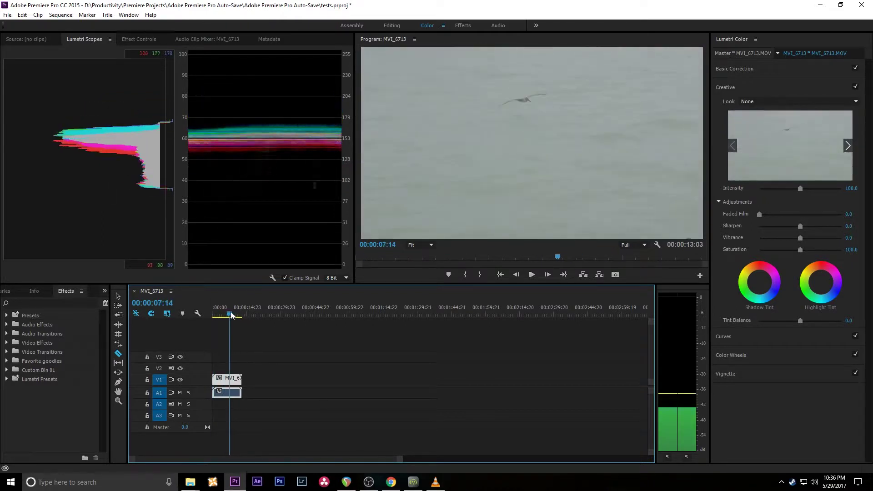
key(v)
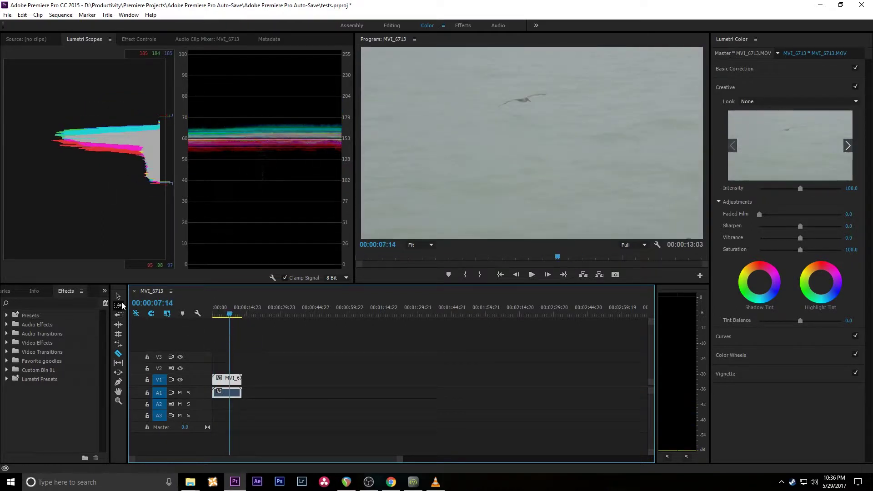
click(223, 342)
key(q)
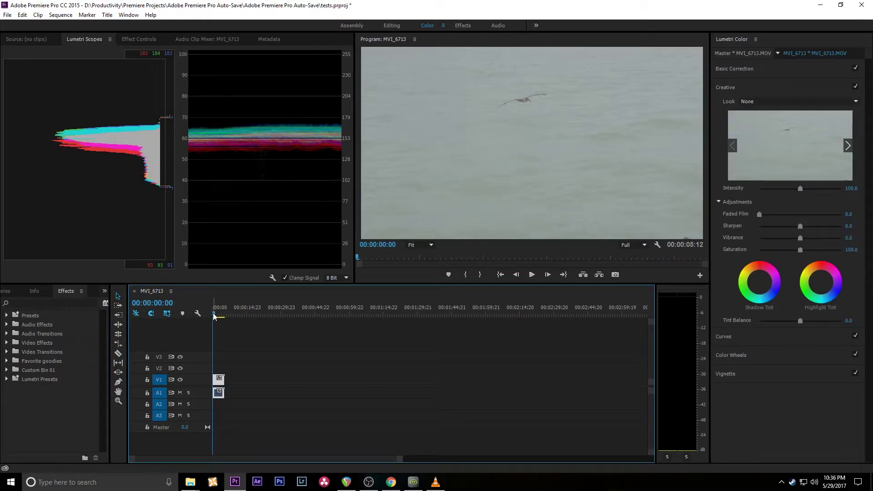
key(ctrl+z)
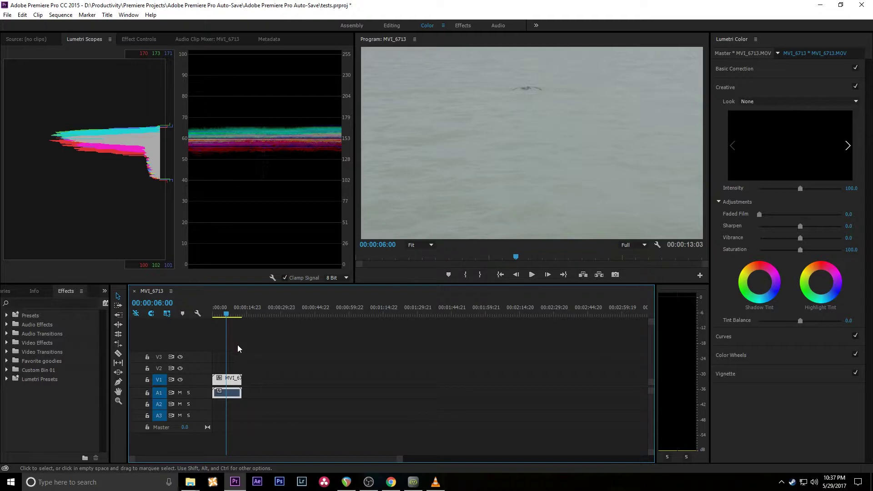
Step: Try ripple trimming the end of the MVI_6713 clip to 00:00:06:00 and to a slightly later frame, undoing each trim
key(w)
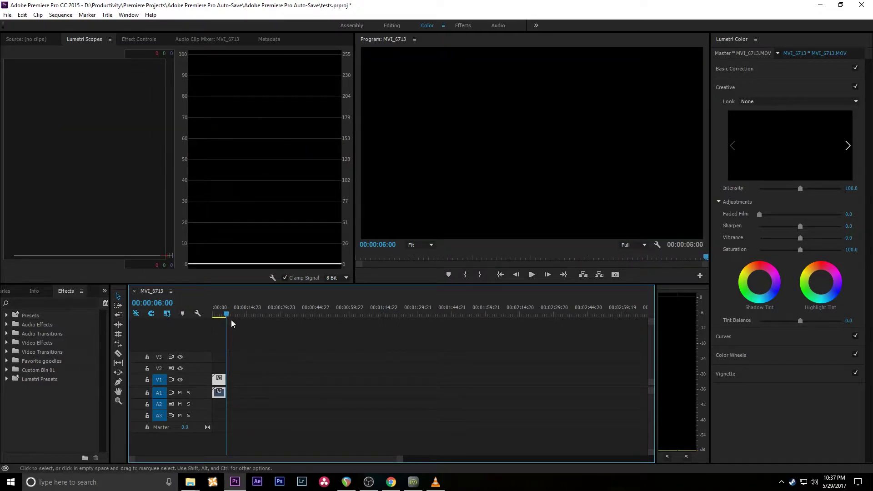
key(ctrl+z)
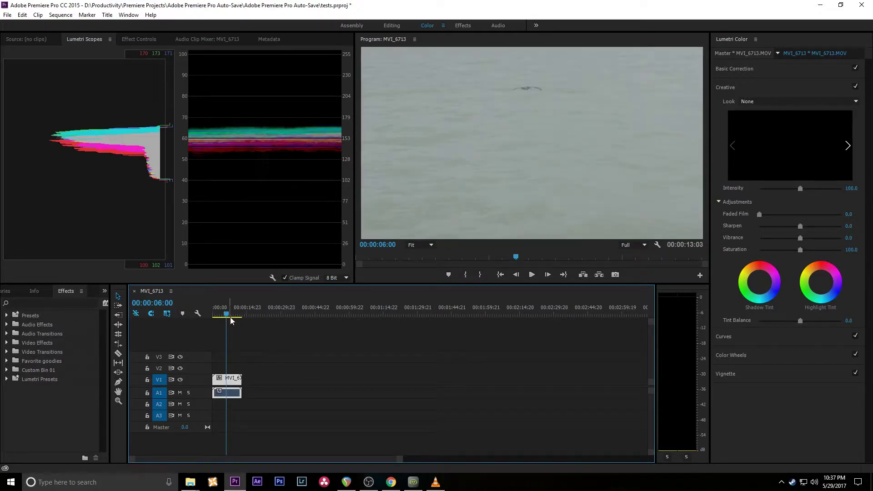
drag(226, 317, 229, 317)
key(w)
key(w)
key(ctrl+z)
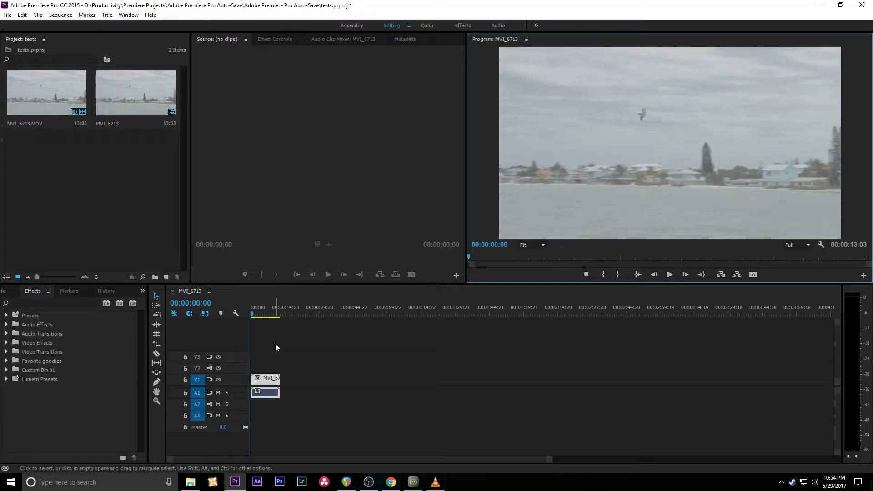
Step: Create a 1920 × 1080, 23.976 fps adjustment layer and place it on V2 over the full length of the MVI_6713 clip
click(166, 277)
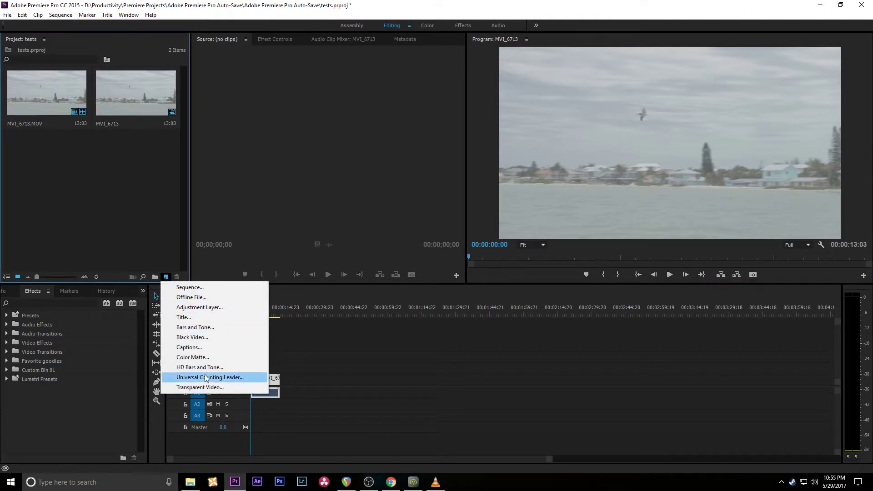
click(200, 308)
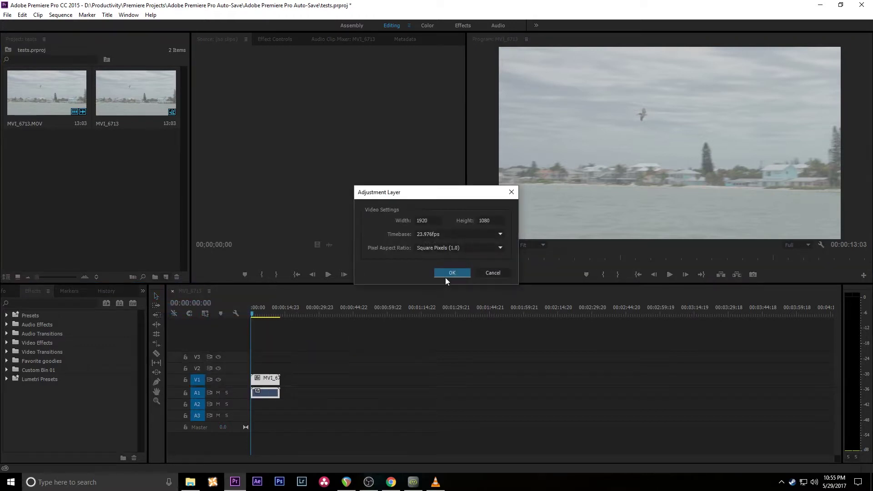
click(446, 273)
drag(55, 170, 279, 368)
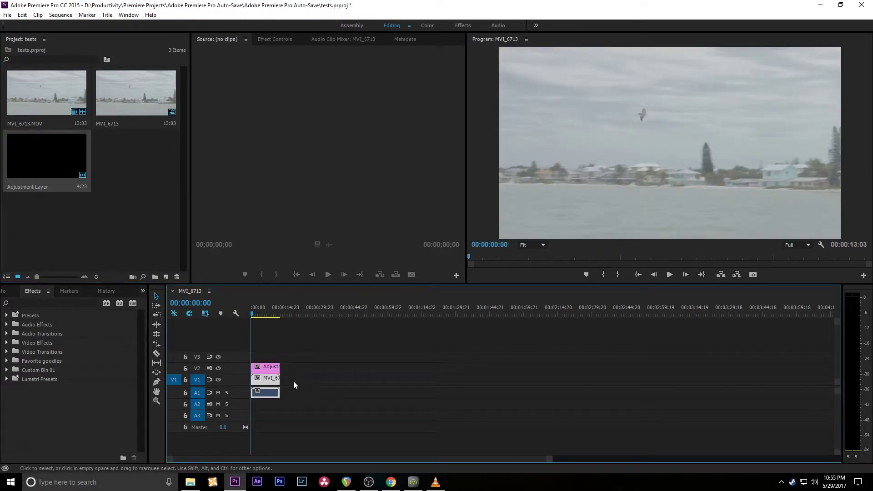
Step: Cut the MVI_6713 clip on V1 into three pieces, at 00:00:03:19 and about 00:00:10:05
drag(255, 314, 260, 315)
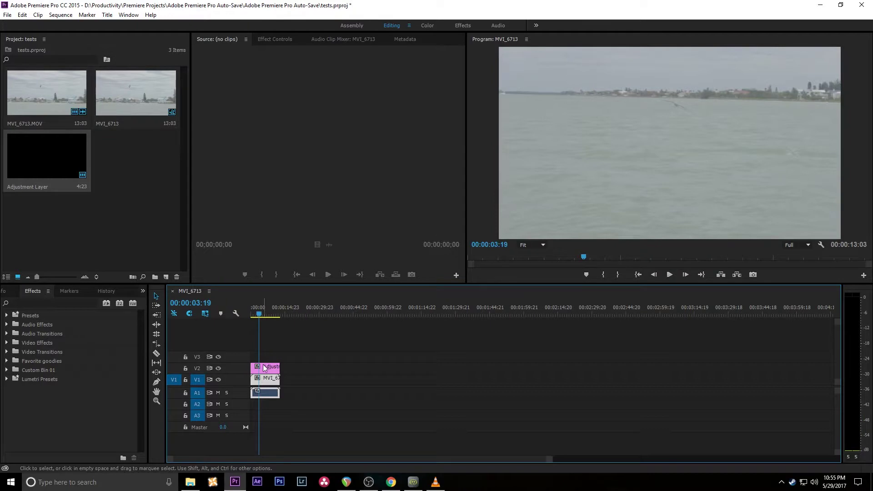
drag(254, 366, 272, 368)
key(ctrl+k)
key(Right)
key(Right)
key(Right)
key(Right)
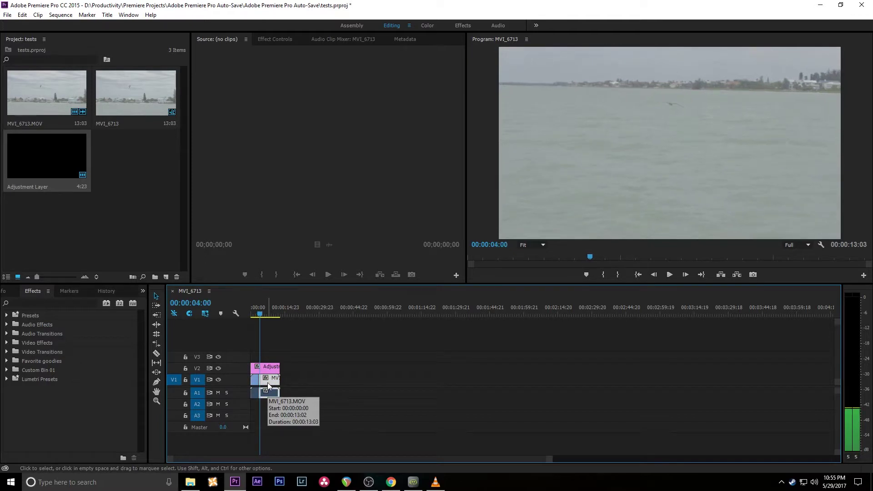
click(275, 313)
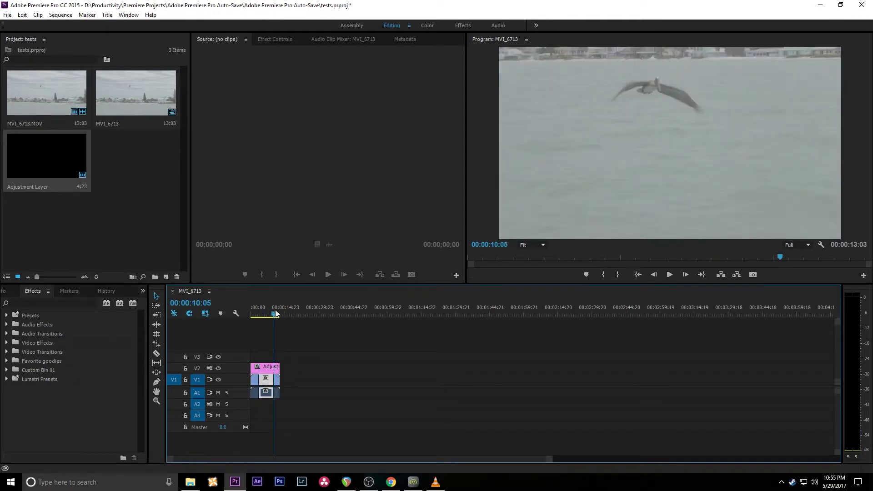
Step: Apply the IWLTBAP Sedona - LOG look to the adjustment layer in the Color workspace and scrub through the graded footage
drag(274, 315, 256, 317)
click(271, 367)
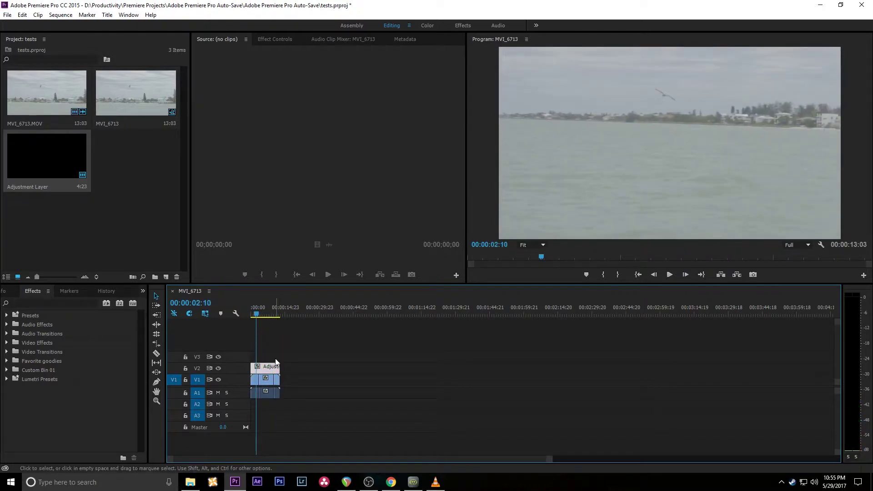
click(427, 26)
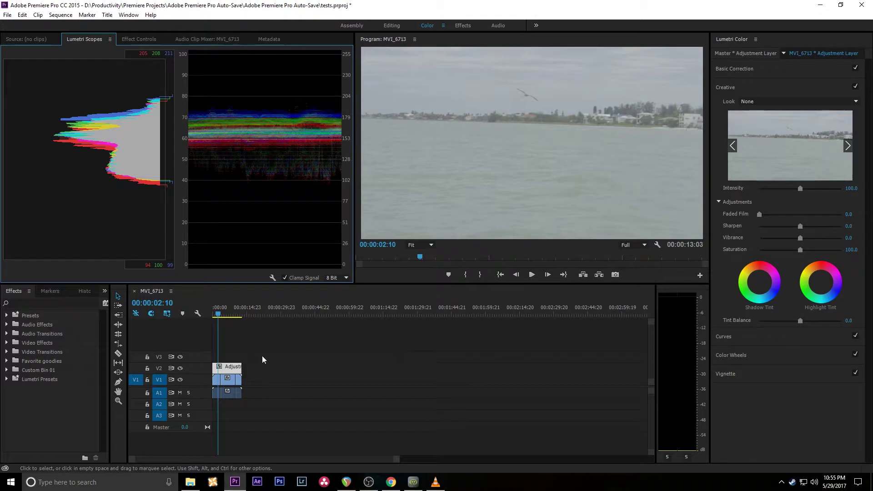
click(226, 380)
click(235, 373)
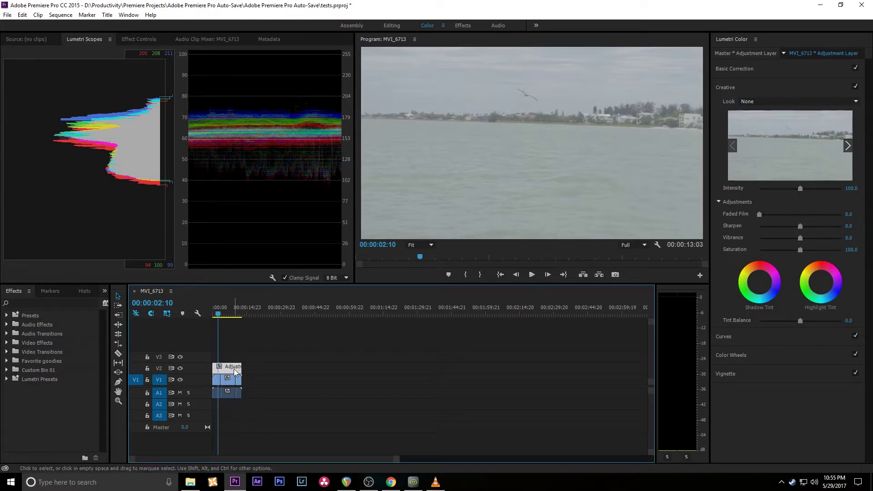
click(799, 100)
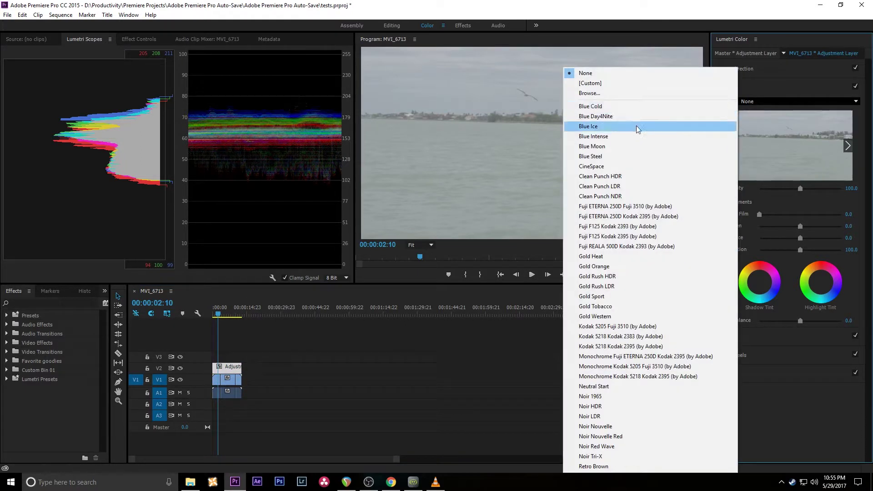
click(604, 91)
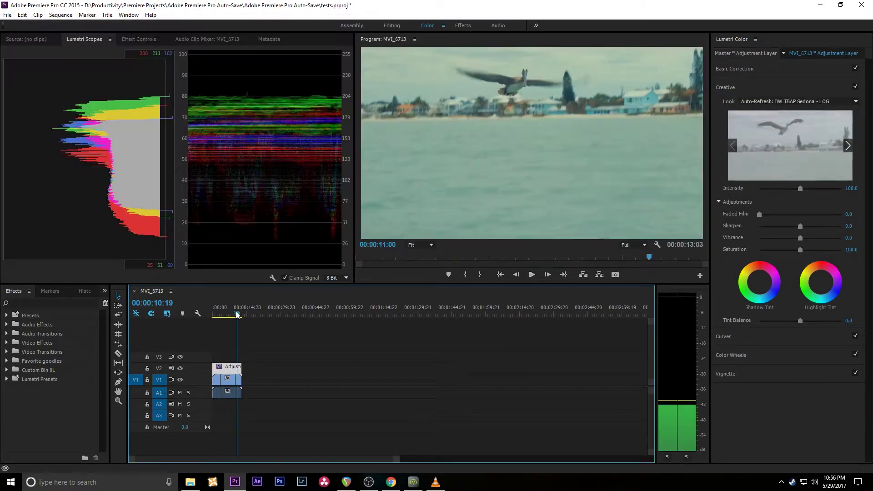
mouse_move(237, 314)
mouse_down()
mouse_move(220, 315)
mouse_move(240, 315)
mouse_up()
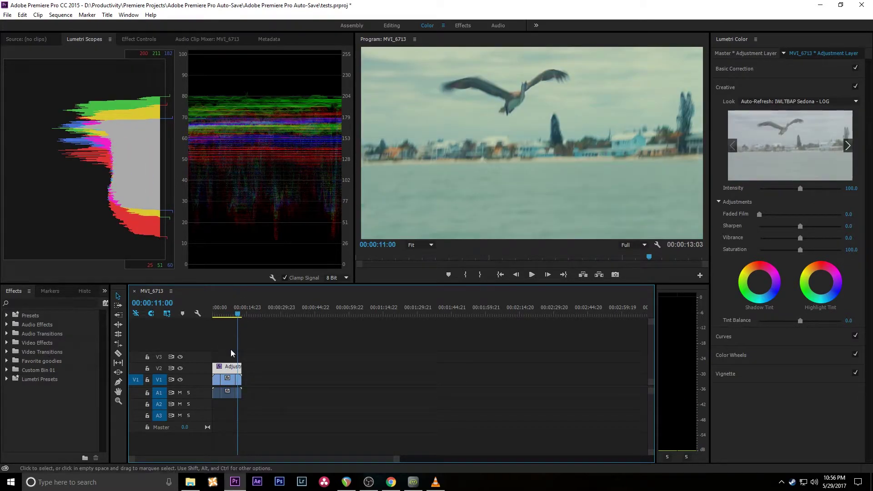
Step: Delete the adjustment layer from V2 and move the playhead back to the middle of the footage
key(Delete)
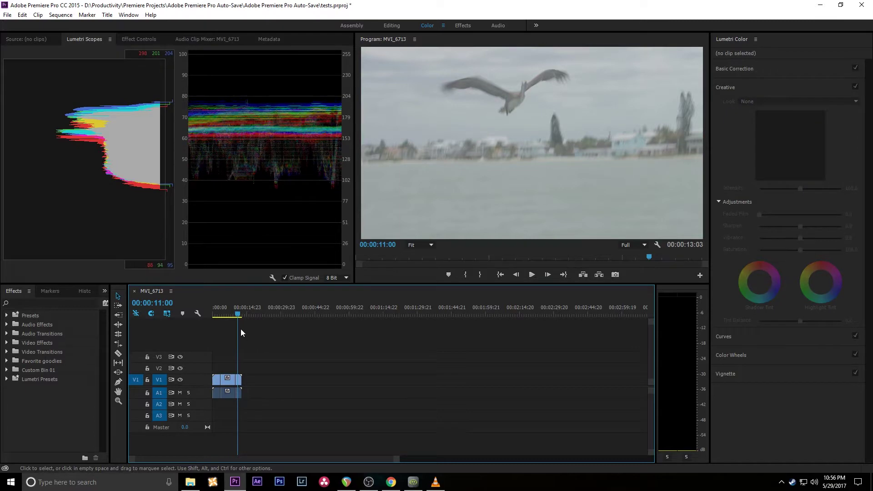
click(229, 314)
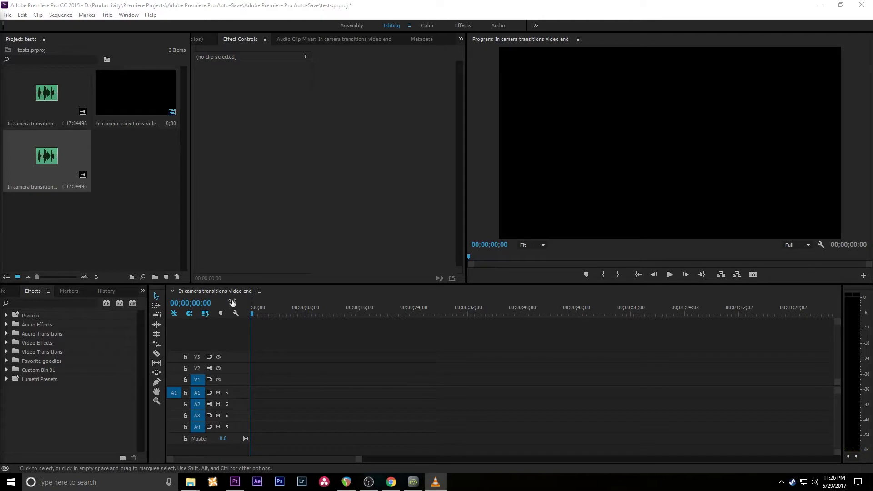
Step: Place the lower In camera transitions audio clip at the start of A1 and expand the track to show its waveform
drag(64, 162, 255, 391)
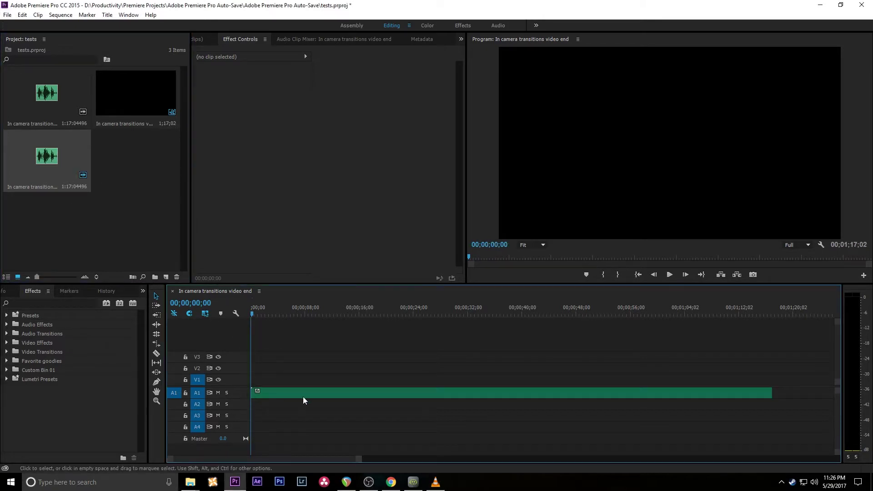
double_click(242, 392)
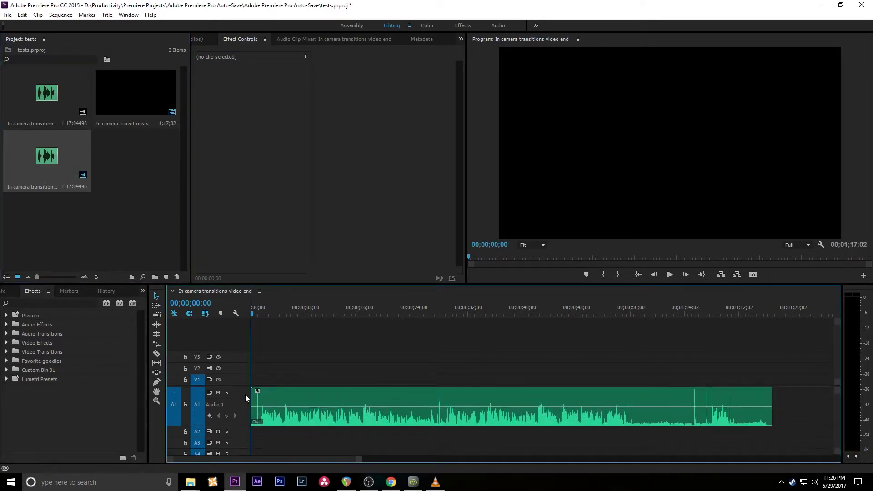
scroll(257, 455, up, 2)
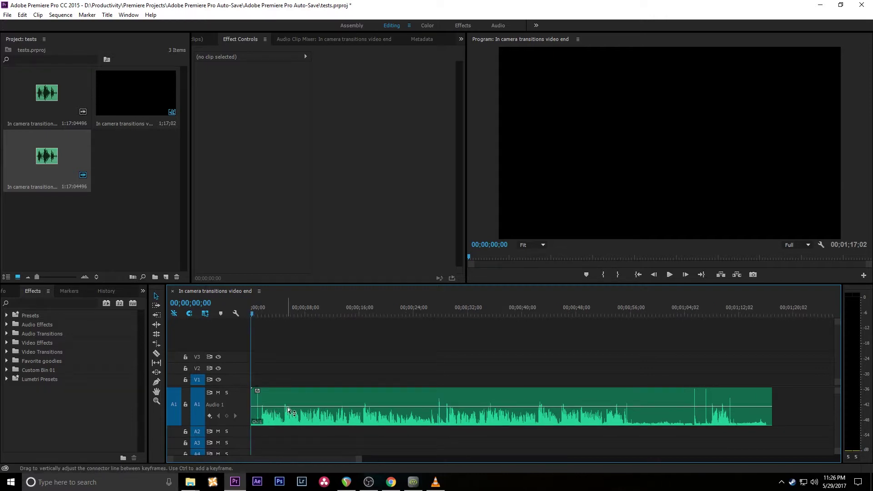
Step: Raise the audio clip's volume level to about 6 dB and expand its Volume effect settings
drag(307, 407, 312, 390)
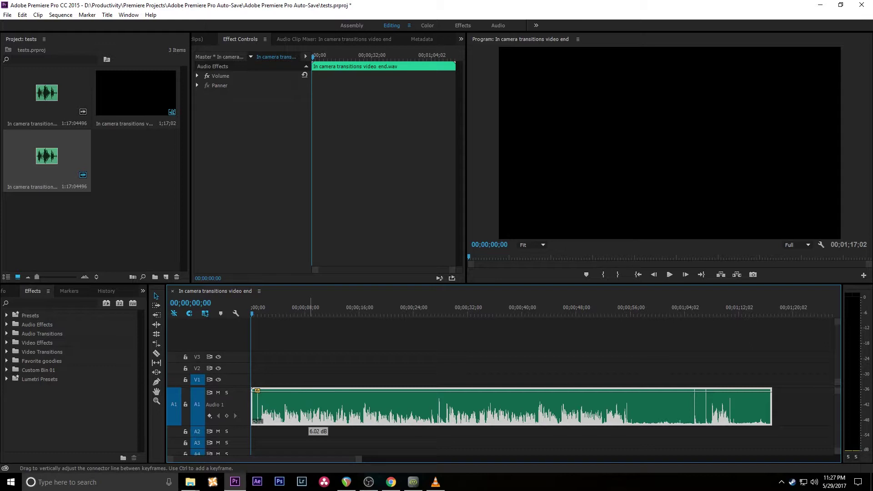
click(196, 75)
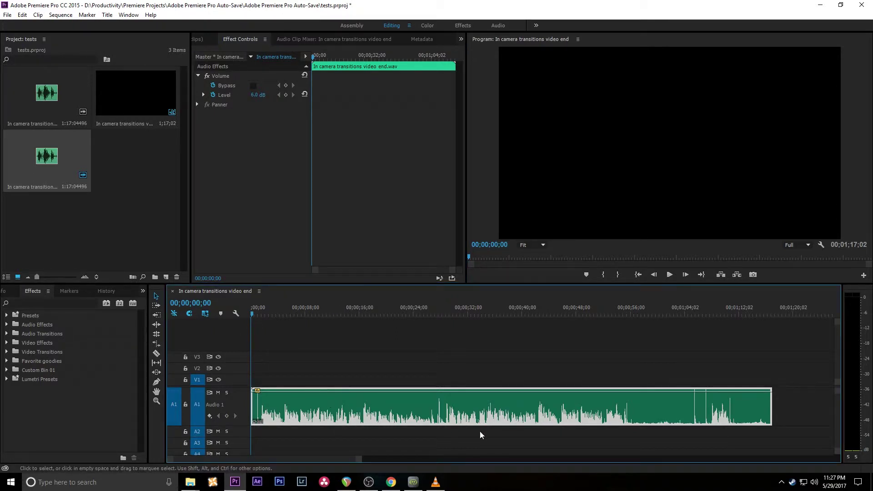
Step: Set the audio gain of the A1 clip to 6 dB
right_click(369, 420)
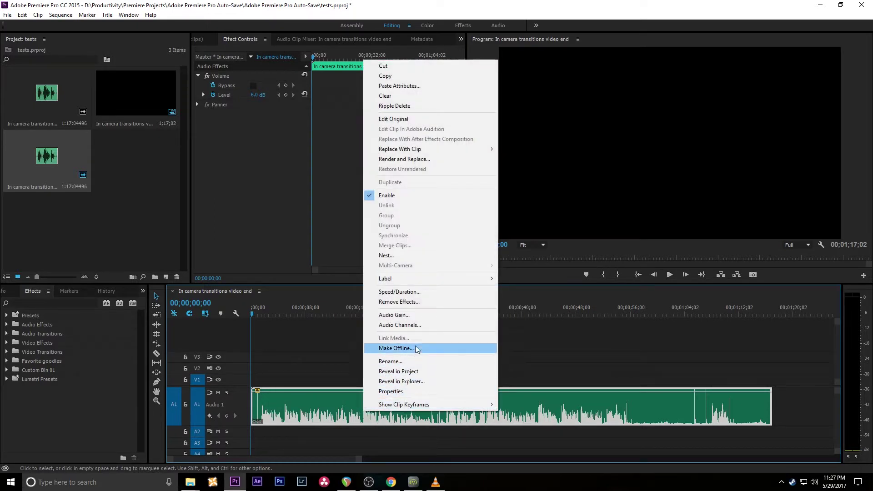
click(411, 316)
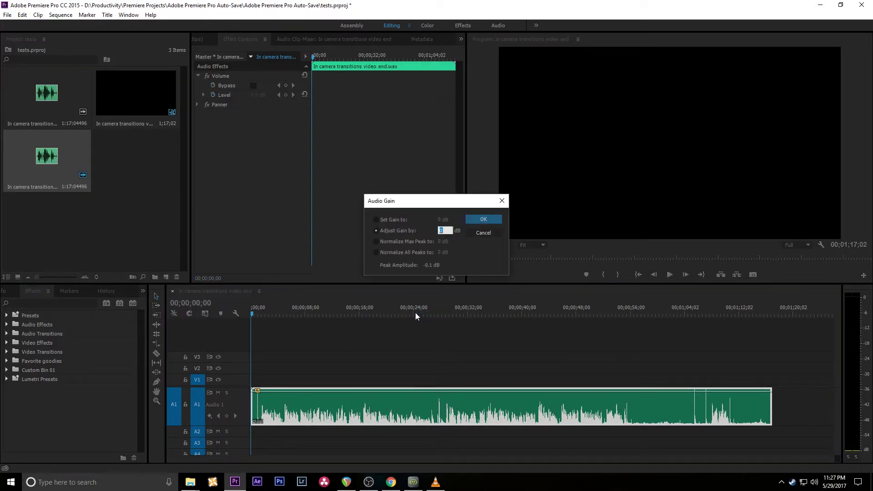
click(384, 218)
click(439, 220)
text(6)
key(Return)
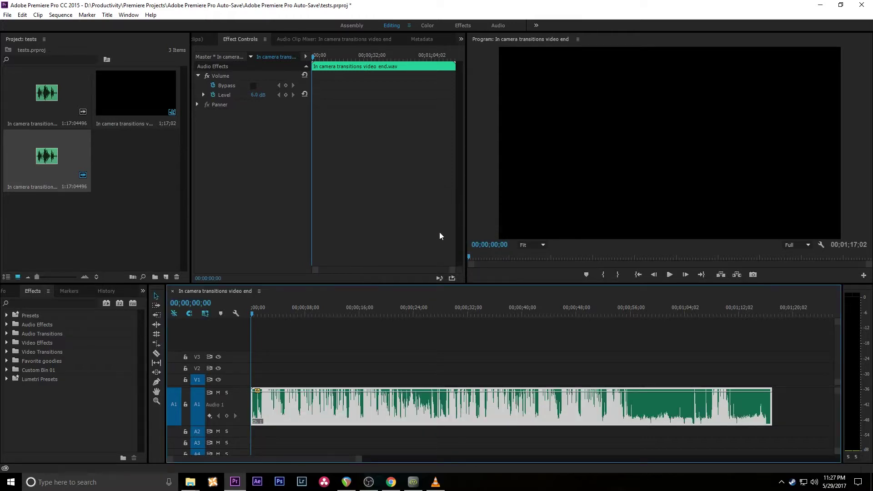